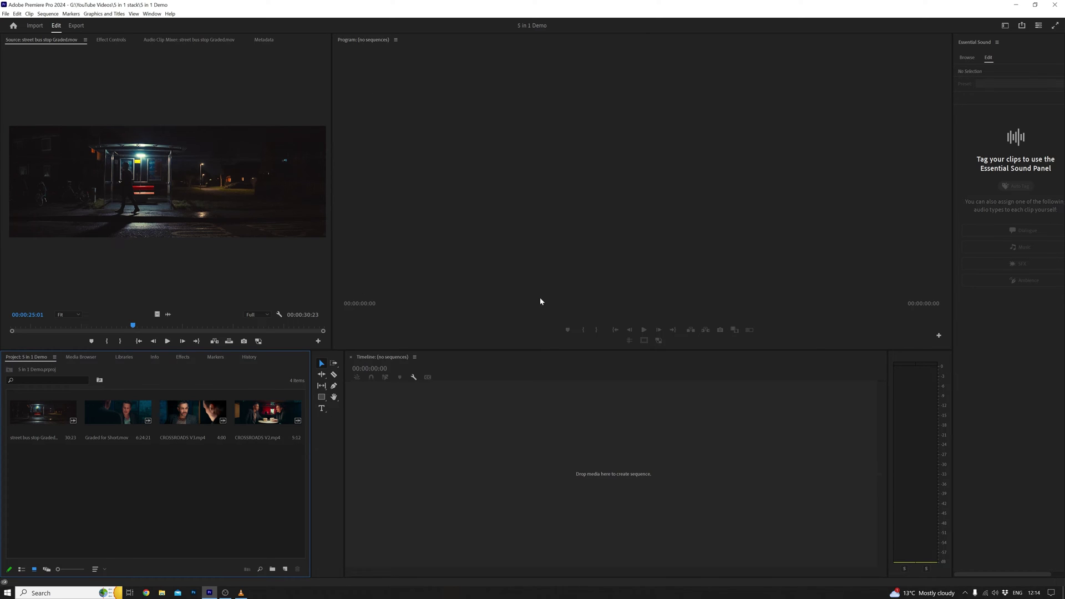
# - Create a 1080x1920, 23.976 fps sequence from the Custom IG Story preset and name it 'Master pro'
pyautogui.click(5, 13)
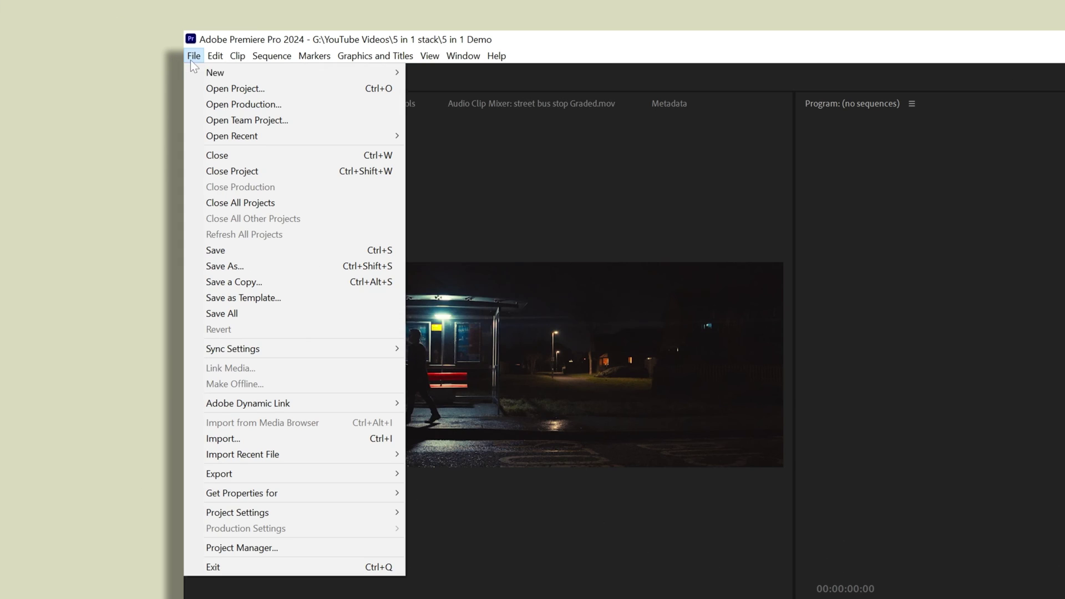
pyautogui.moveTo(300, 71)
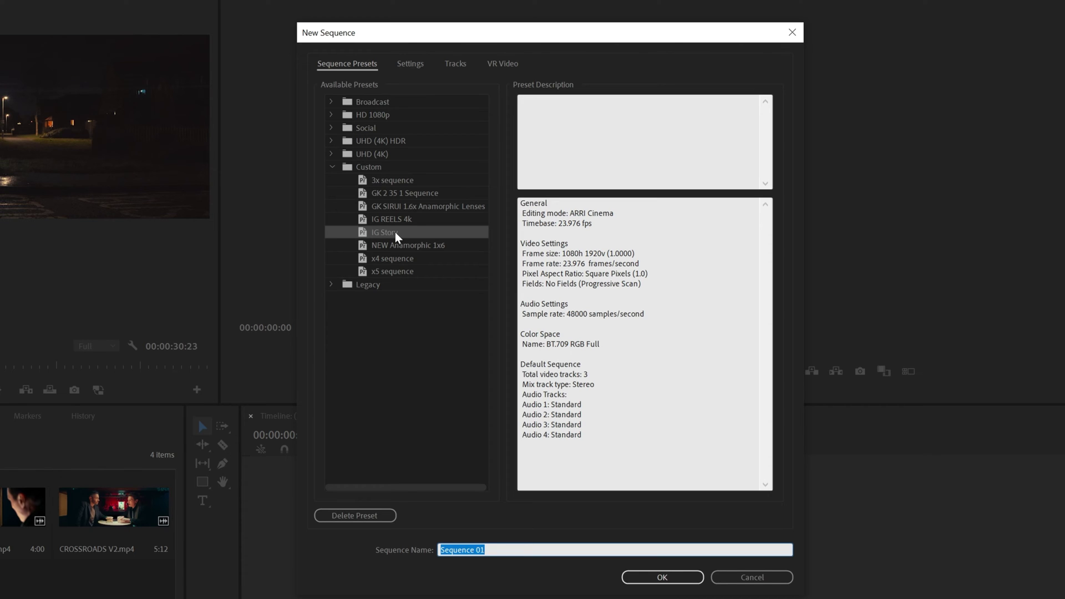
pyautogui.click(395, 232)
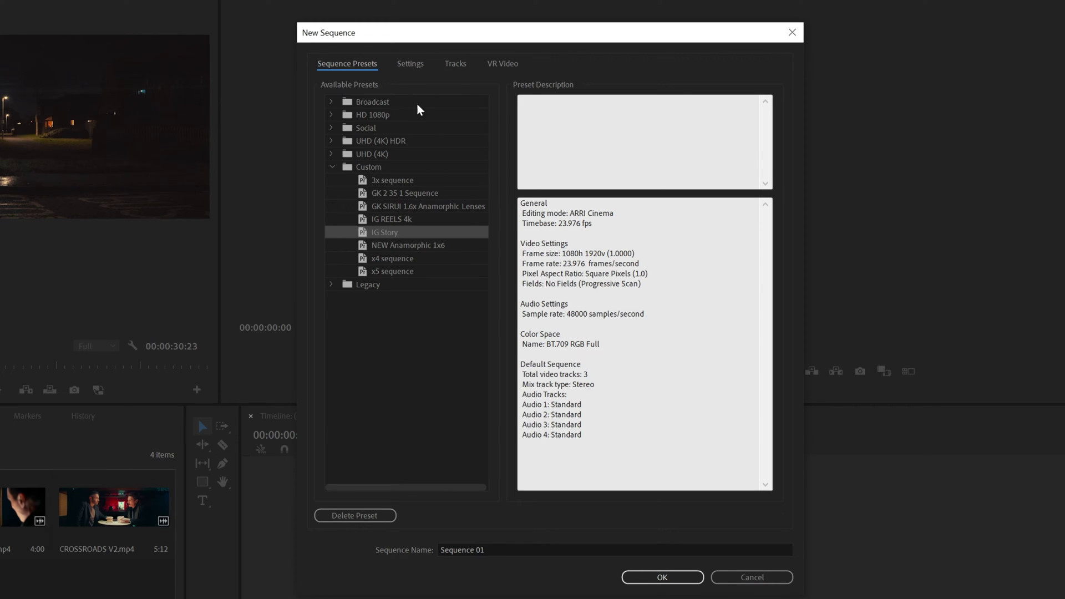
pyautogui.click(411, 64)
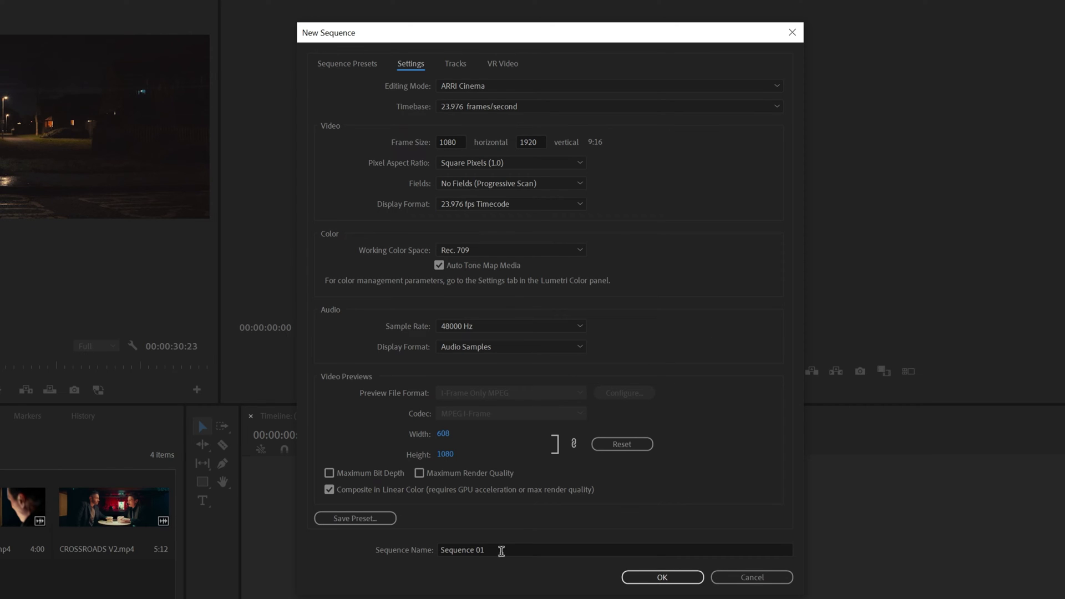
pyautogui.moveTo(501, 549); pyautogui.dragTo(411, 544)
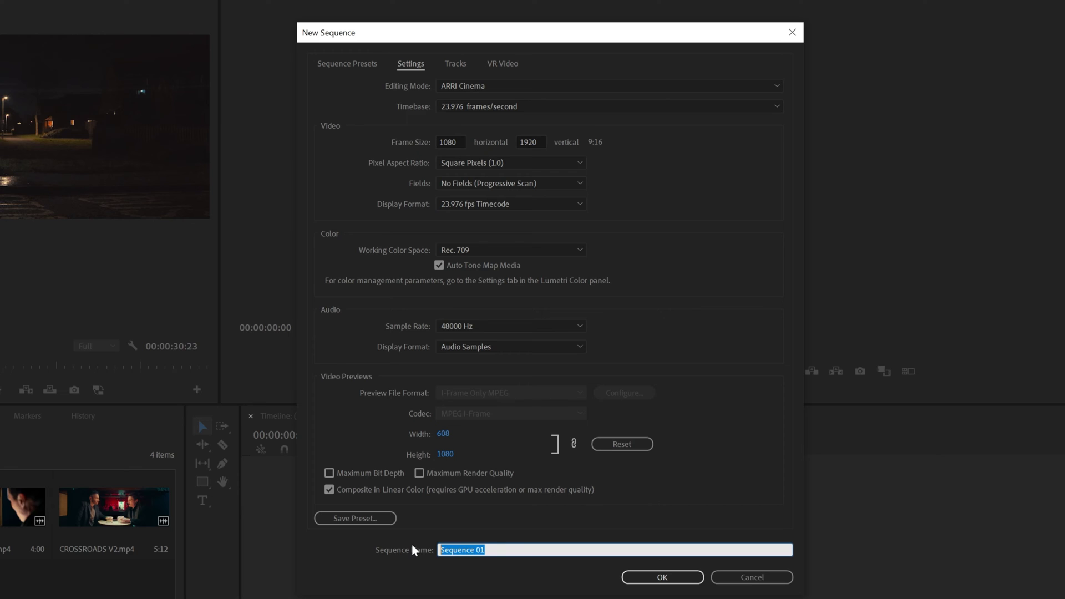
pyautogui.write('Master pro')
pyautogui.click(662, 576)
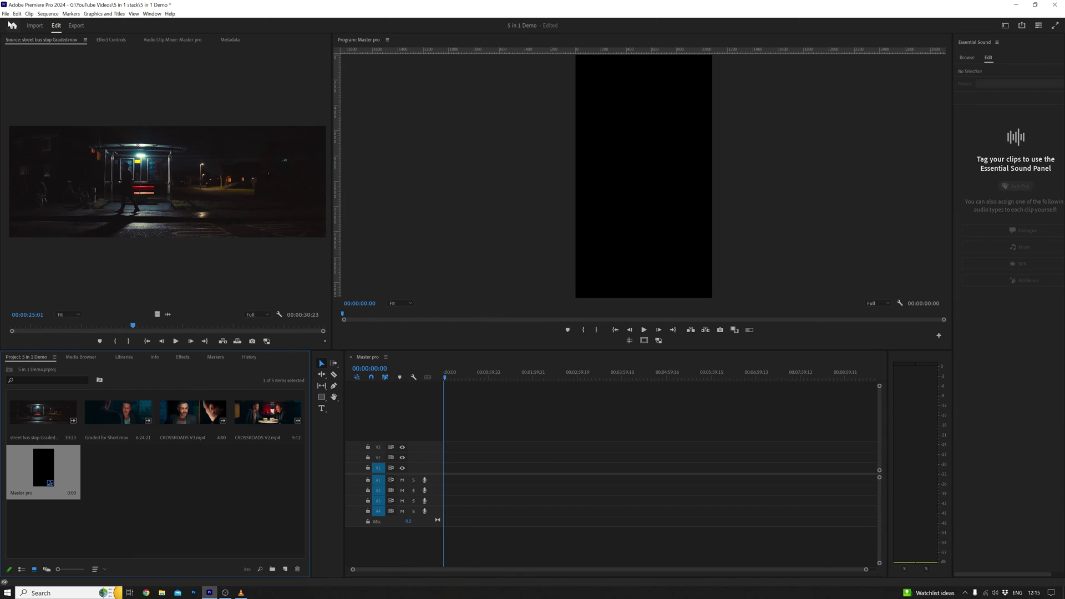
# - Create Sequence 02 from the IG Story preset with its frame height set to 1920/5, giving 1080x384
pyautogui.click(6, 14)
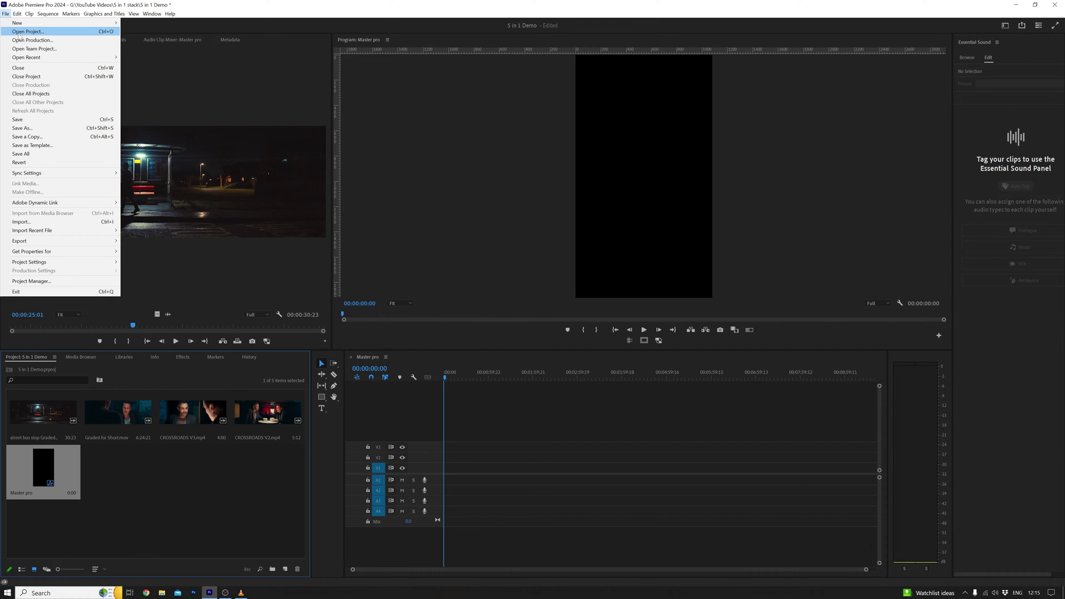
pyautogui.moveTo(58, 24)
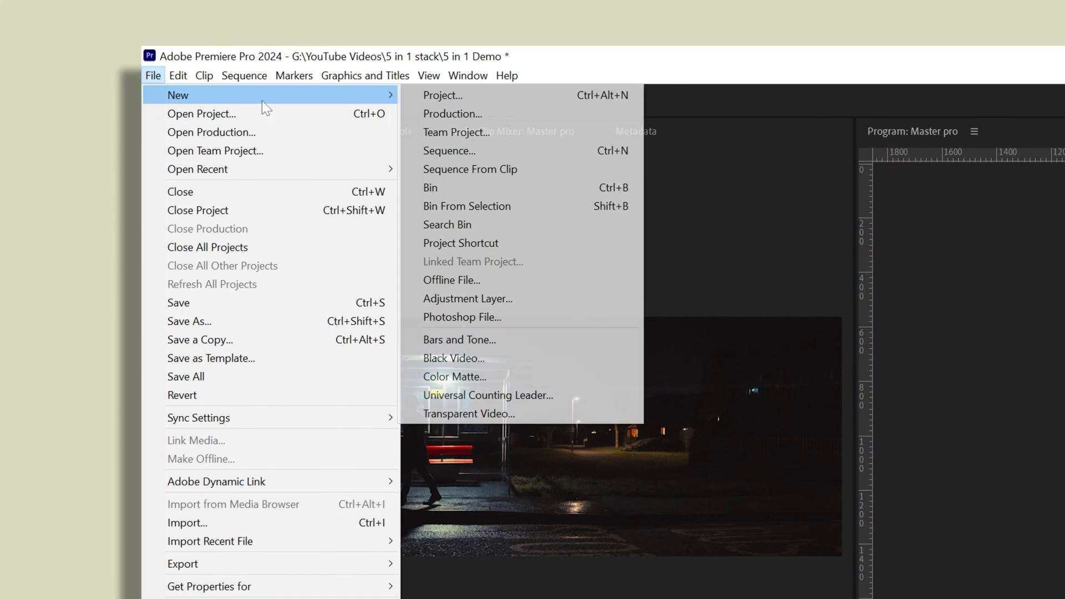
pyautogui.click(143, 48)
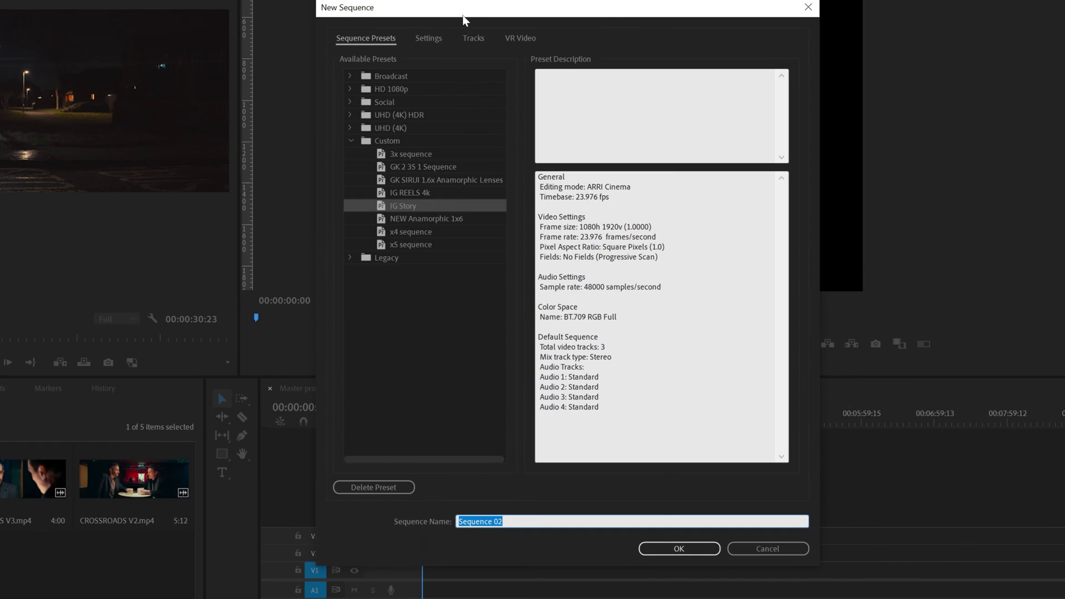
pyautogui.click(434, 40)
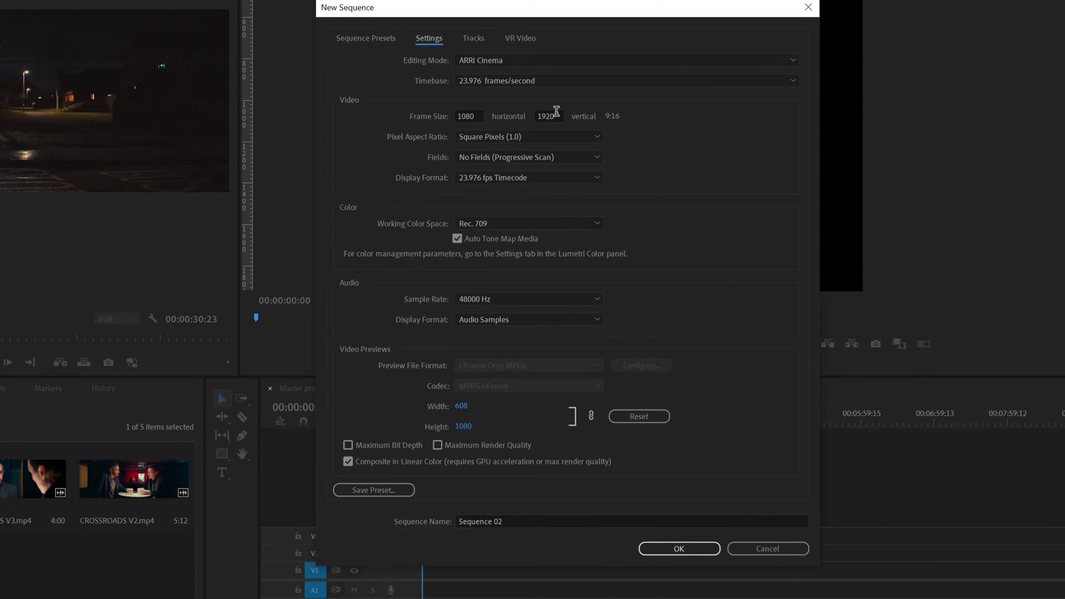
pyautogui.click(553, 114)
pyautogui.press('Return')
pyautogui.click(679, 548)
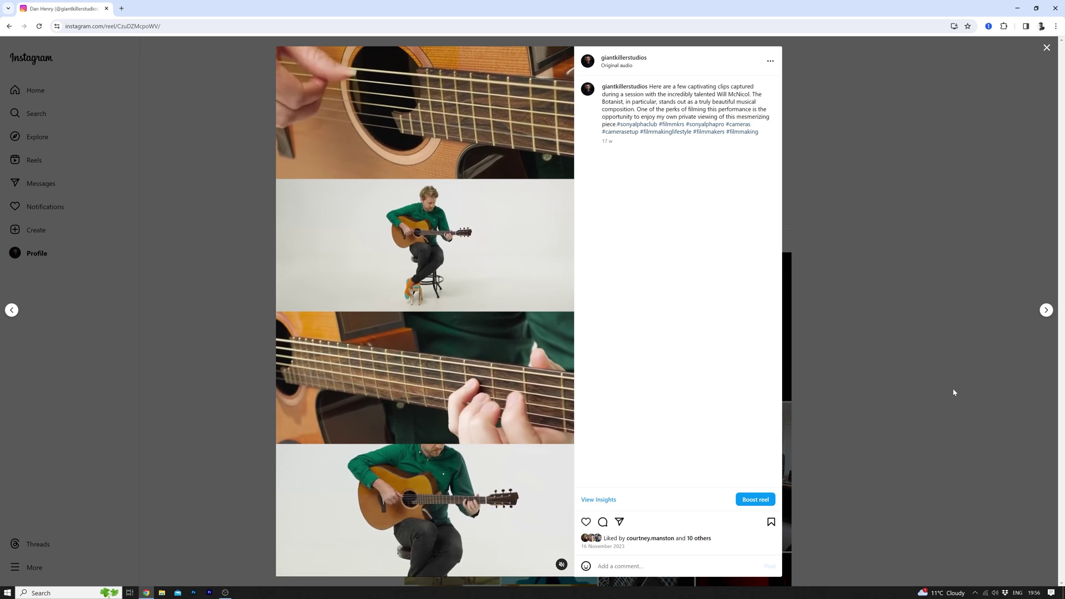
pyautogui.press('Right')
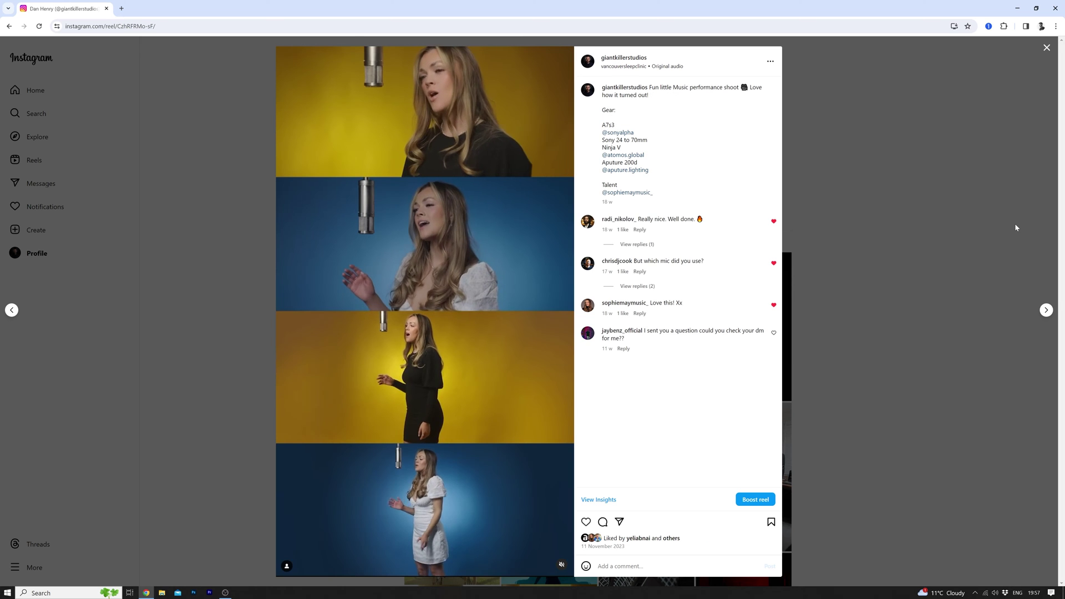
pyautogui.press('Right')
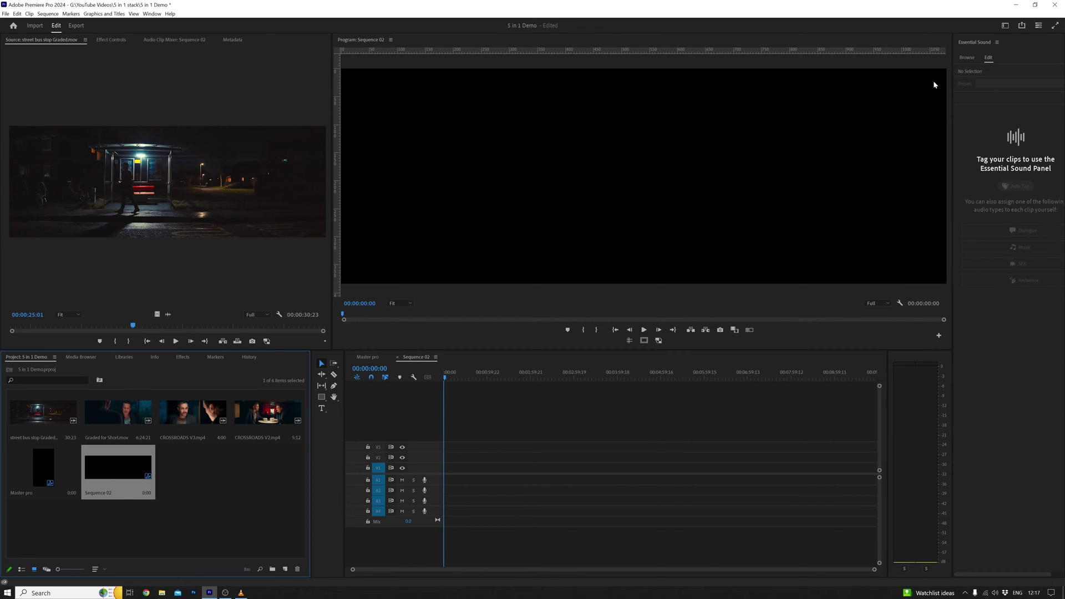
# - Drop Graded for Short.mov video-only onto V1 of Sequence 02, keeping the 1080x384 sequence settings
pyautogui.click(115, 415)
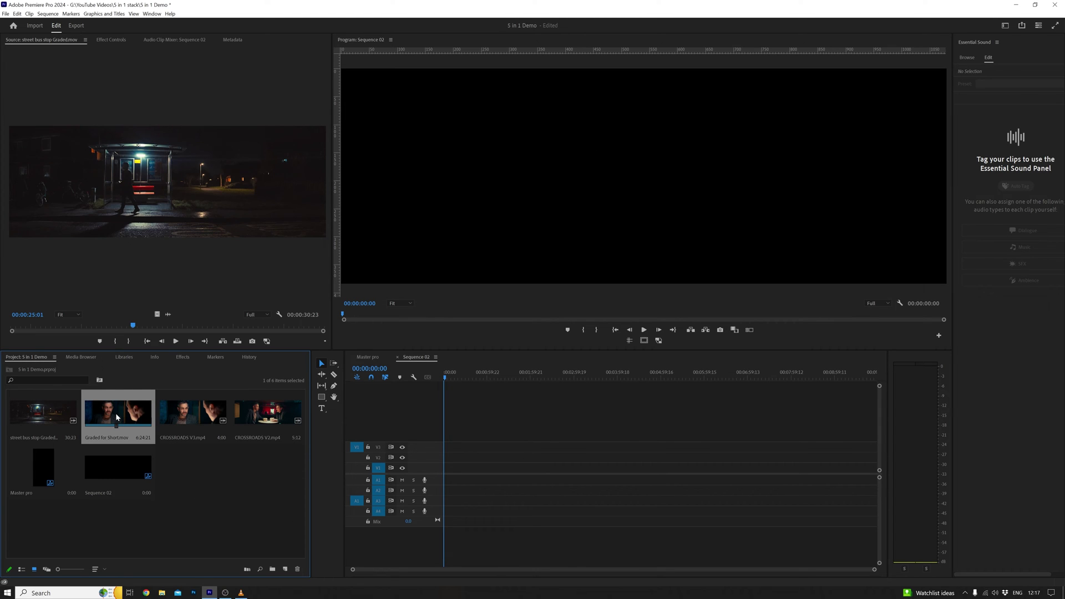
pyautogui.doubleClick(115, 414)
pyautogui.moveTo(157, 314); pyautogui.dragTo(444, 472)
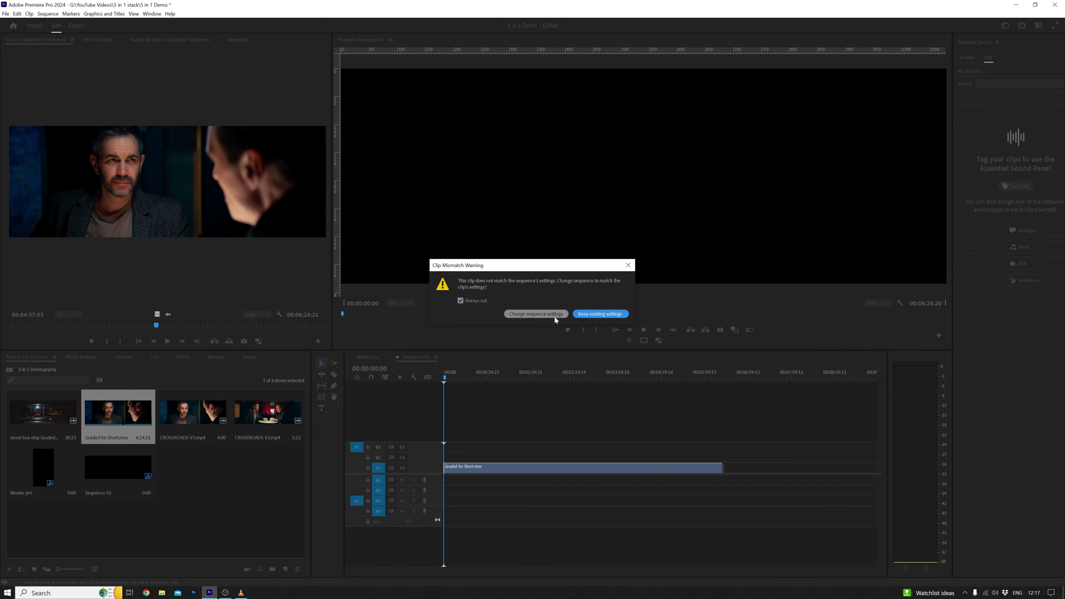
pyautogui.click(600, 314)
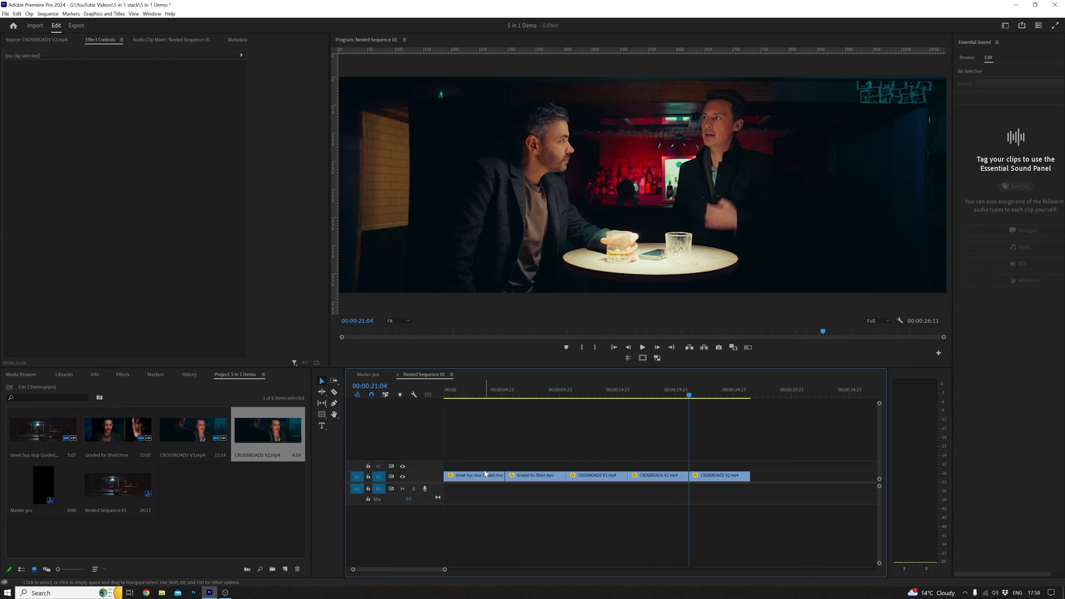
pyautogui.click(485, 474)
# - Nest the bus stop clip and the Graded for Short.mov clip, each with its default nested sequence name
pyautogui.rightClick(475, 472)
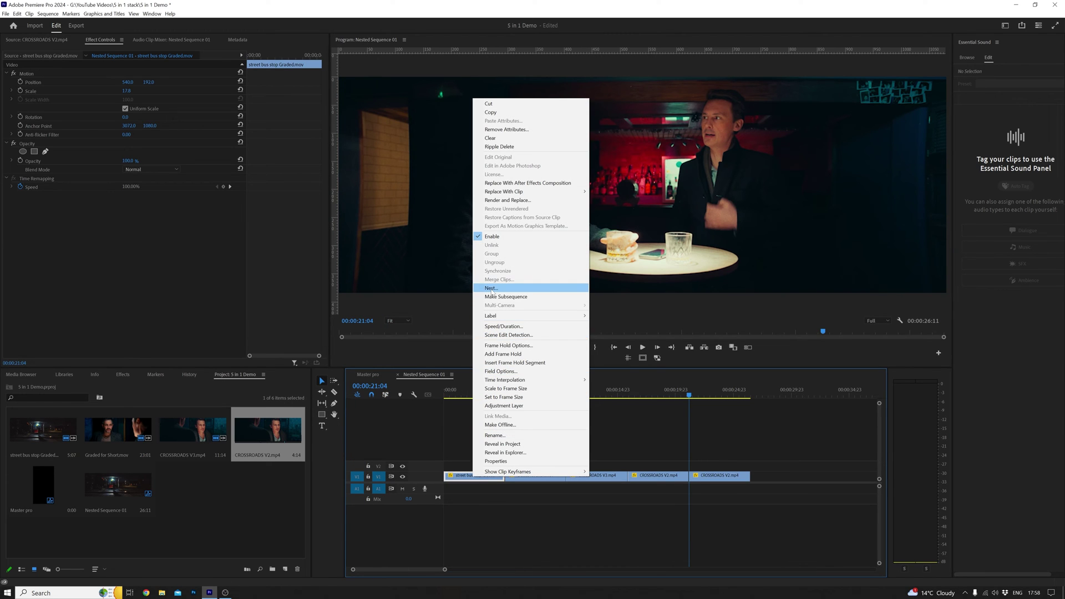
pyautogui.click(491, 288)
pyautogui.click(522, 305)
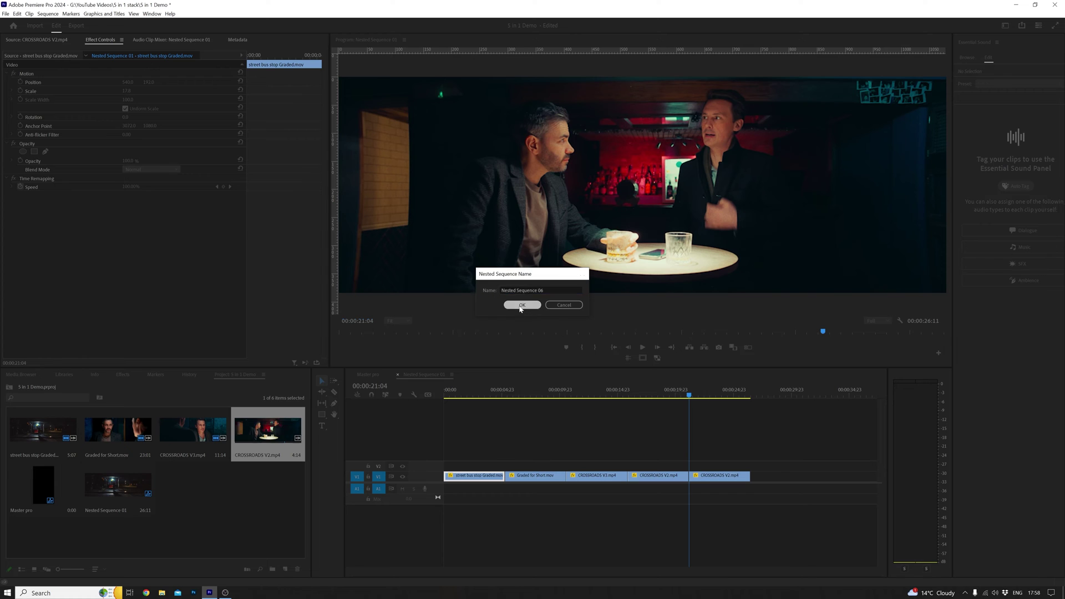
pyautogui.click(526, 477)
pyautogui.rightClick(527, 478)
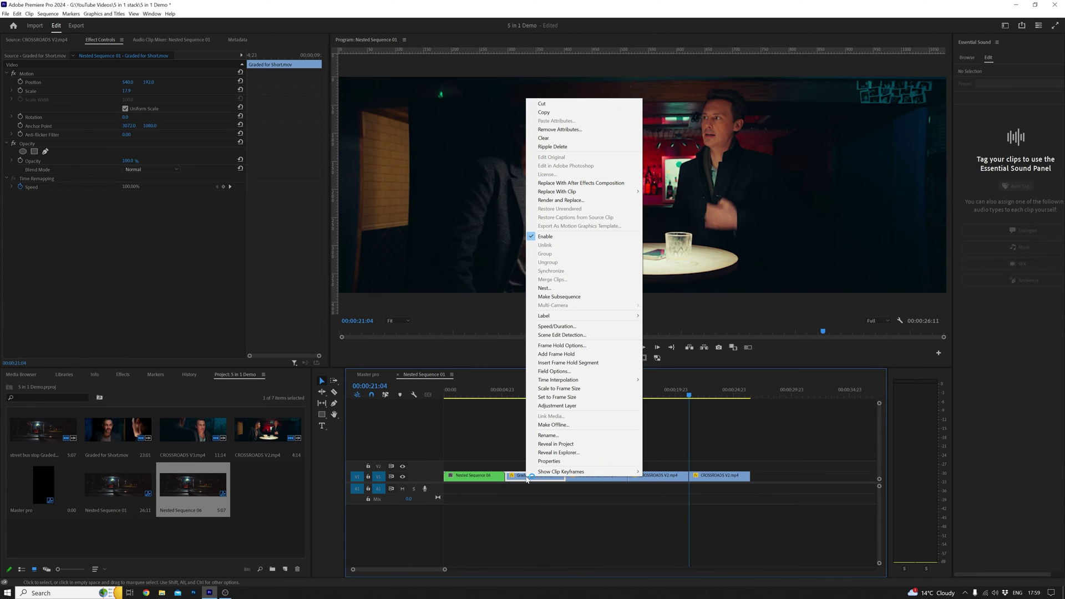
pyautogui.click(545, 288)
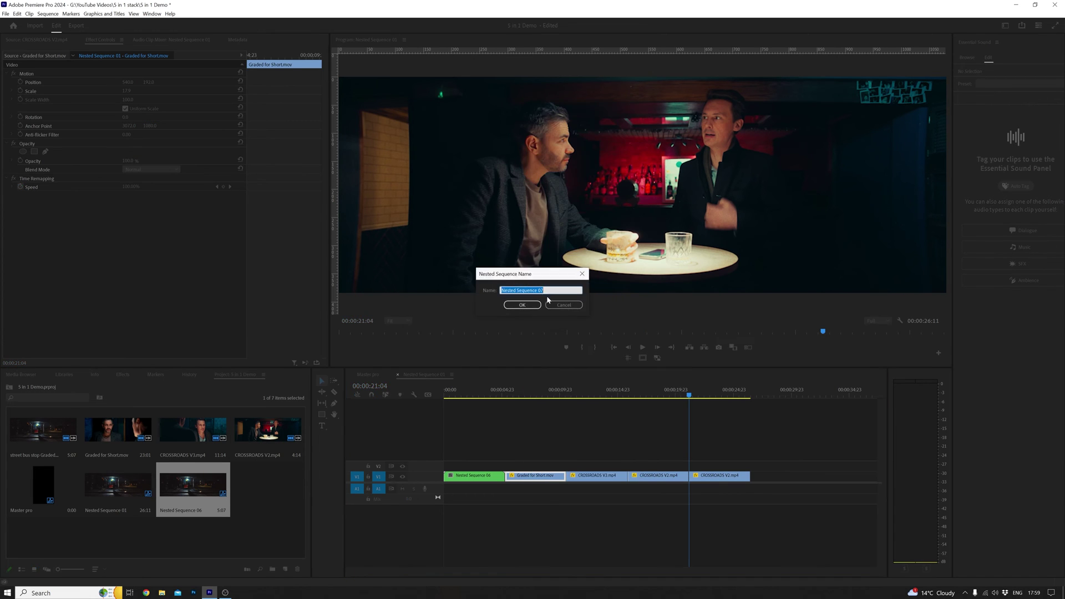
pyautogui.click(523, 305)
# - Nest the CROSSROADS V3.mp4 clip and both CROSSROADS V2.mp4 clips, ending at Nested Sequence 10
pyautogui.click(590, 476)
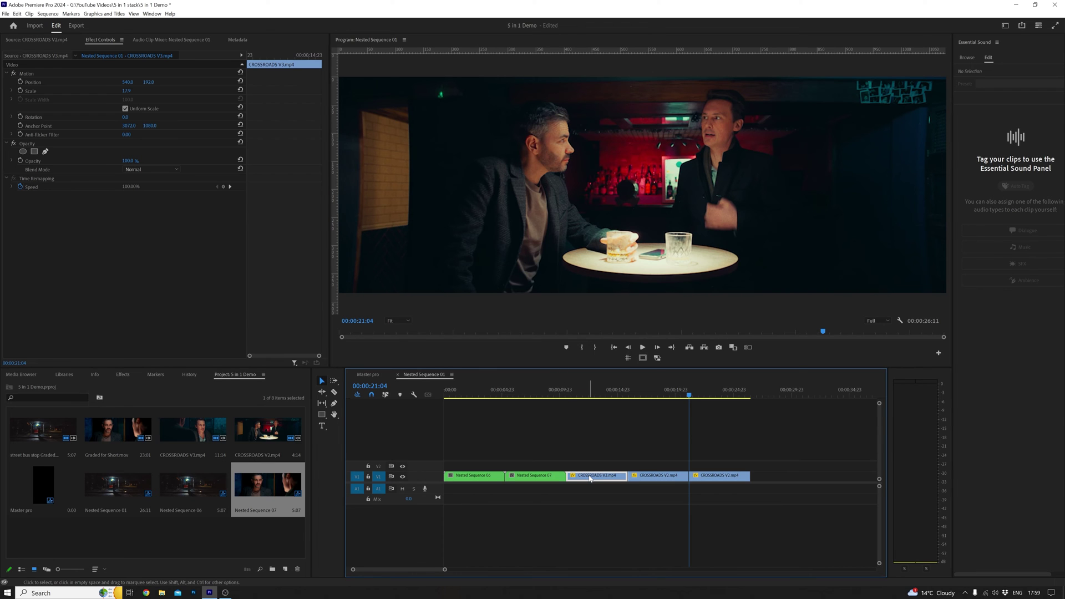
pyautogui.rightClick(589, 476)
pyautogui.click(623, 287)
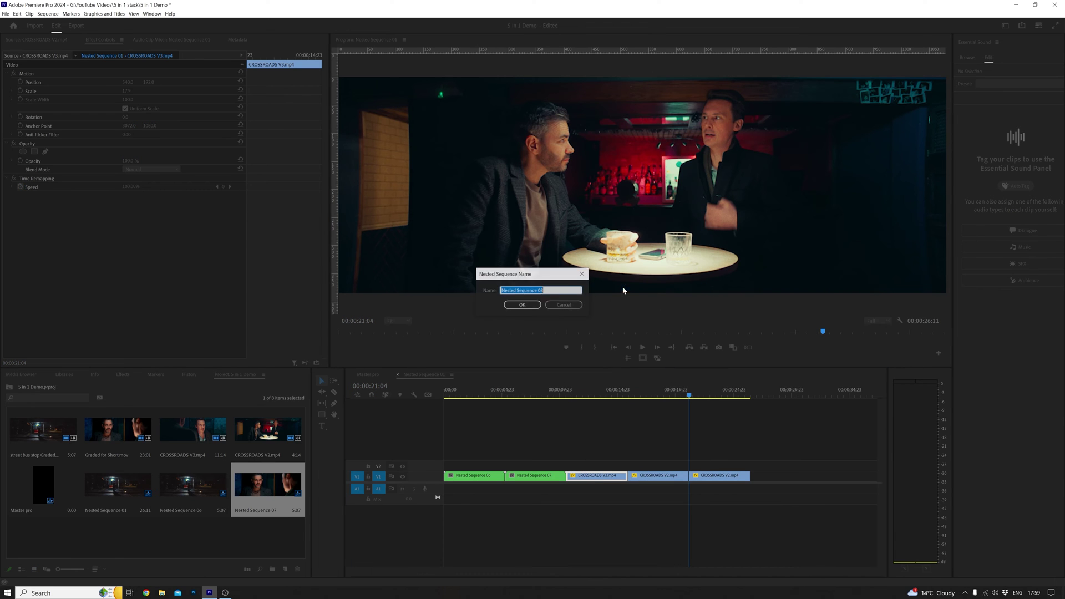
pyautogui.click(534, 305)
pyautogui.click(659, 476)
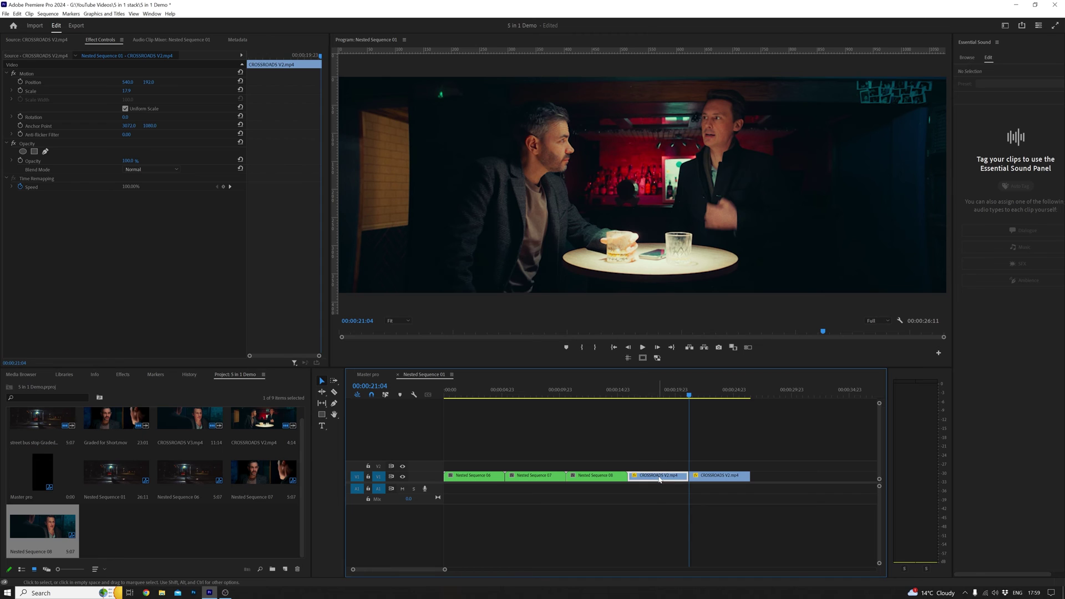
pyautogui.rightClick(659, 475)
pyautogui.click(680, 297)
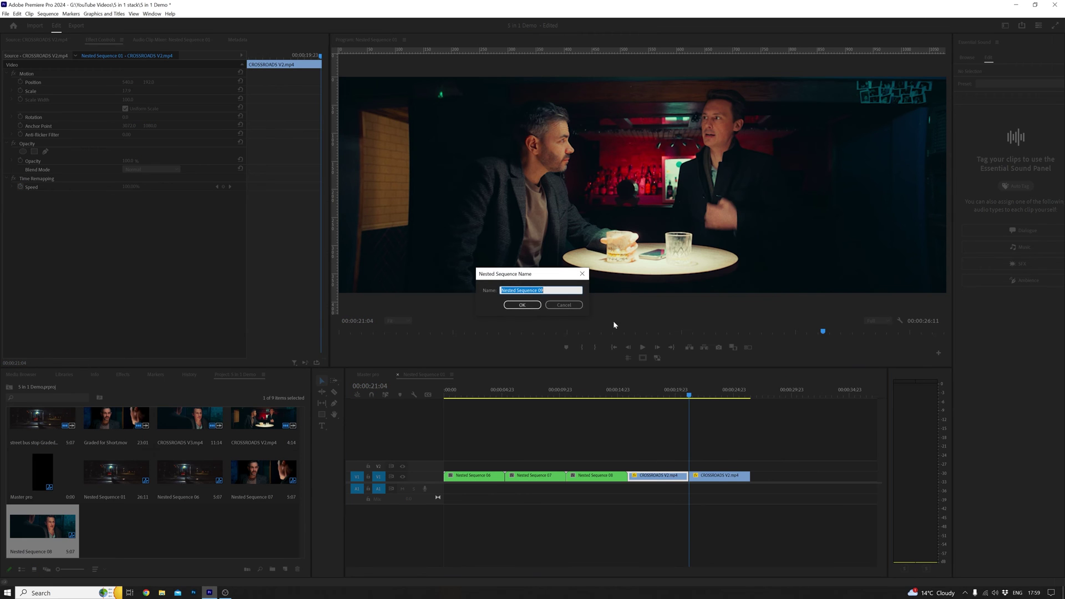
pyautogui.click(534, 304)
pyautogui.rightClick(719, 474)
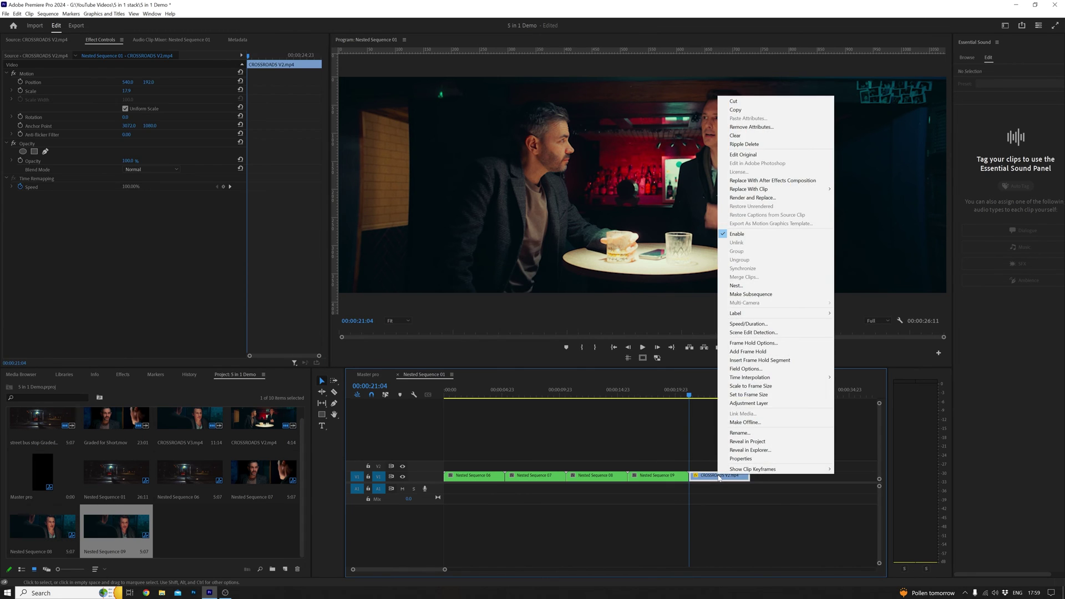
pyautogui.click(737, 285)
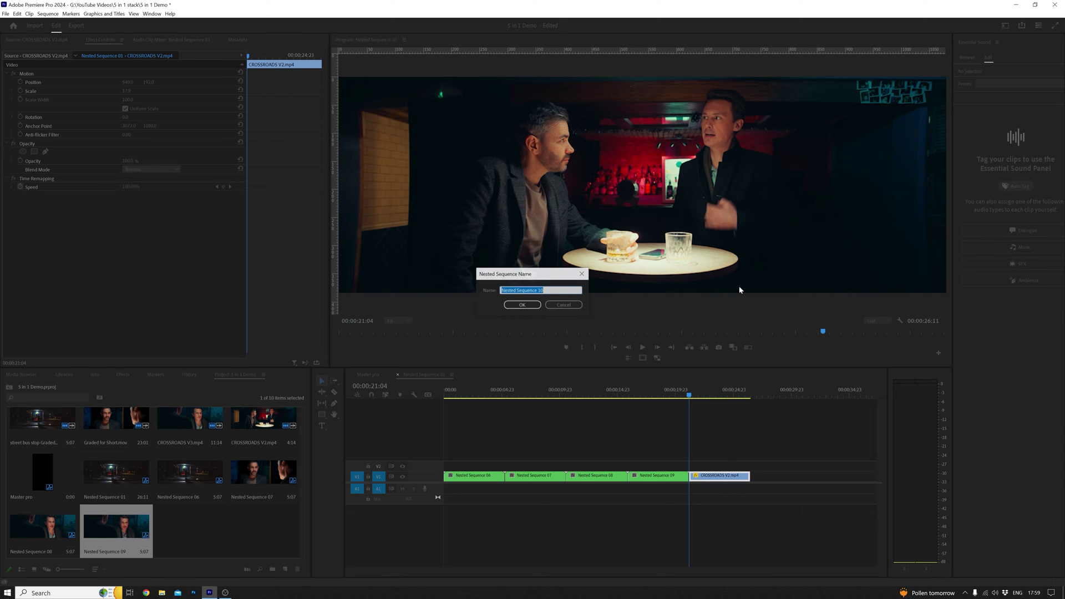
pyautogui.click(522, 305)
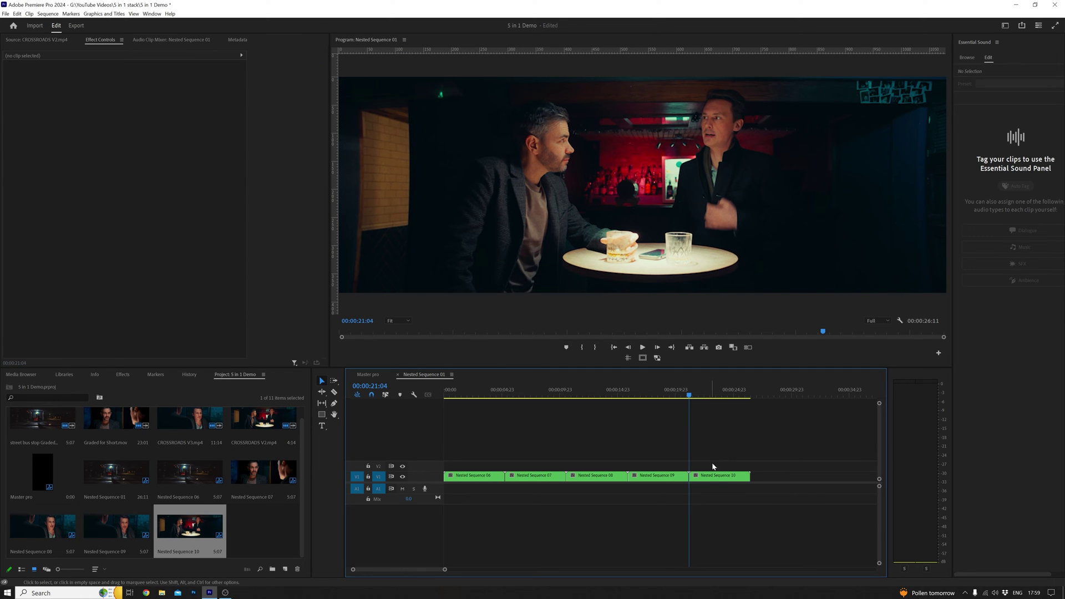
# - Stack Nested Sequences 07 through 10 on tracks V2 to V5, all starting at 00:00
pyautogui.moveTo(546, 479); pyautogui.dragTo(486, 468)
pyautogui.moveTo(586, 478); pyautogui.dragTo(464, 453)
pyautogui.moveTo(663, 479); pyautogui.dragTo(474, 446)
pyautogui.moveTo(701, 476); pyautogui.dragTo(459, 433)
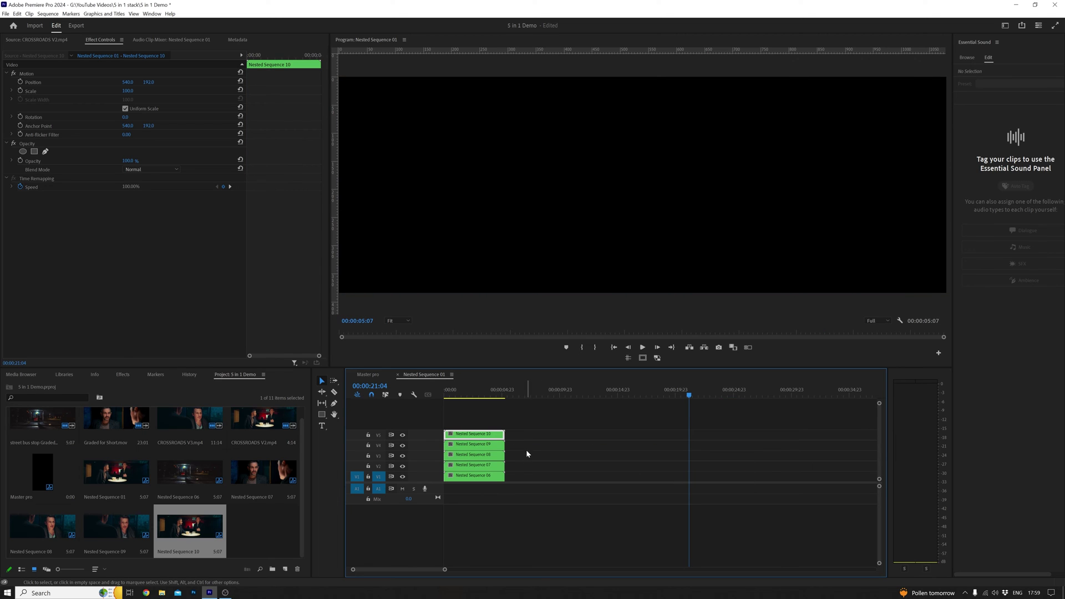
pyautogui.moveTo(519, 419); pyautogui.dragTo(469, 487)
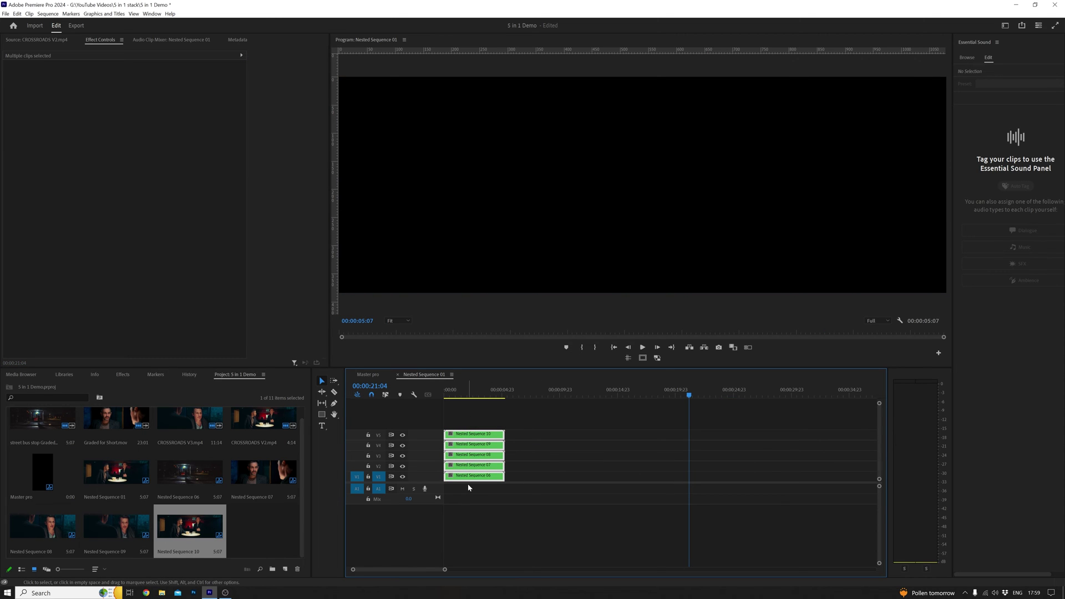
# - Copy the five stacked nested clips and paste them into the Master pro sequence
pyautogui.hotkey('ctrl', 'c')
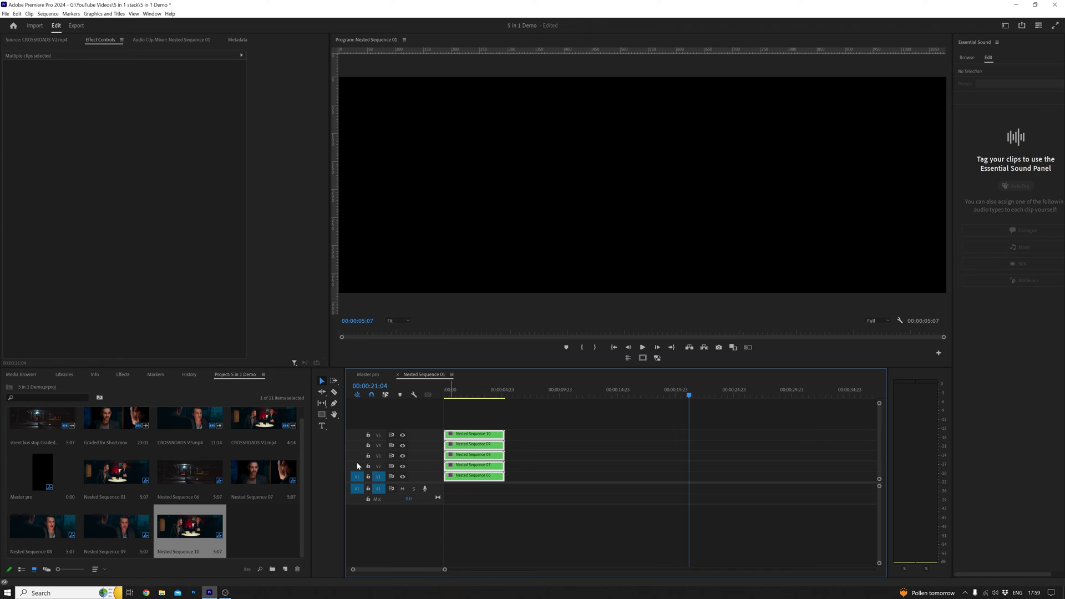
pyautogui.click(367, 374)
pyautogui.hotkey('ctrl', 'v')
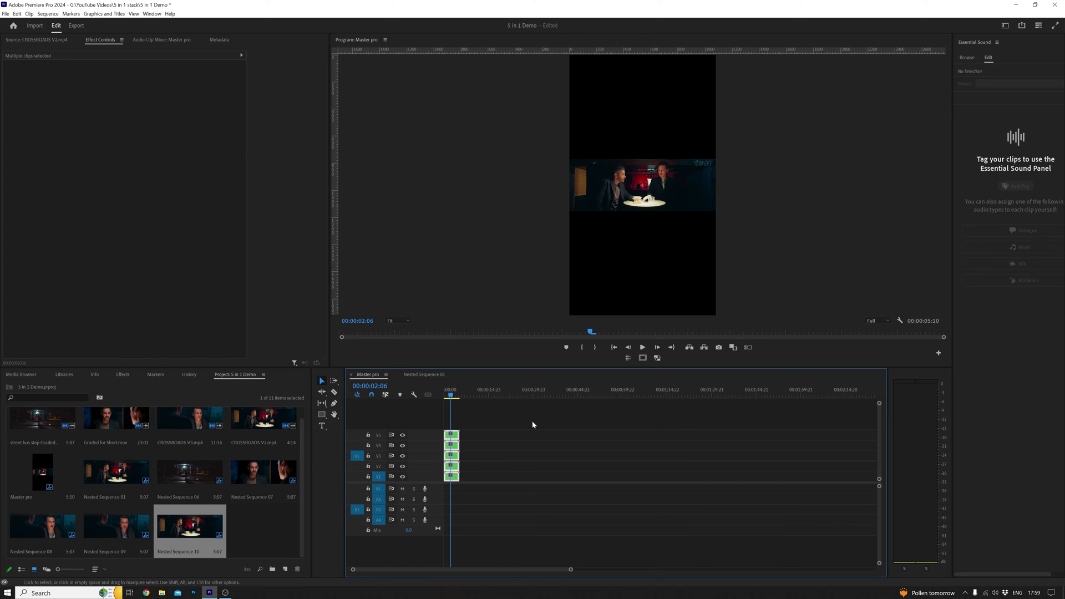
pyautogui.click(480, 437)
# - Set Position Y so Nested Sequence 10 sits at the top (about 226) and Nested Sequence 09 at the bottom (about 1725)
pyautogui.click(452, 438)
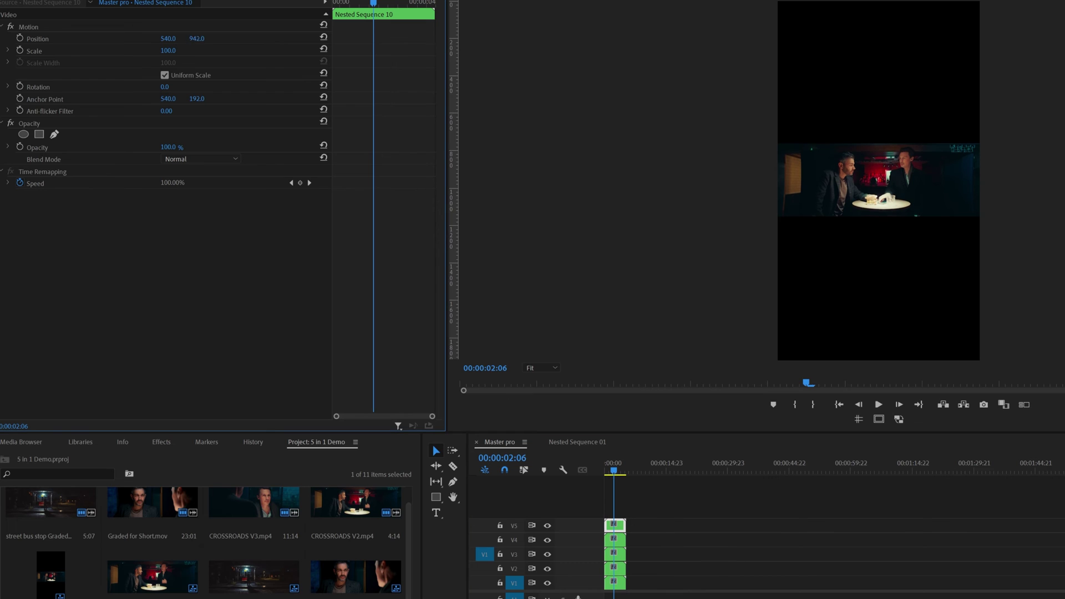
pyautogui.moveTo(196, 38); pyautogui.dragTo(123, 38)
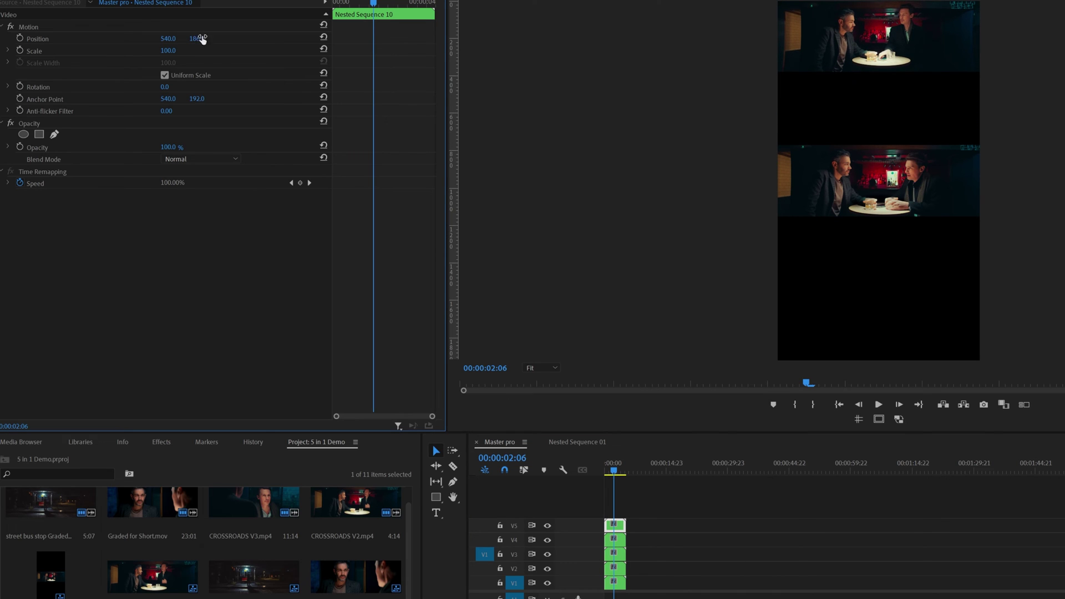
pyautogui.click(613, 539)
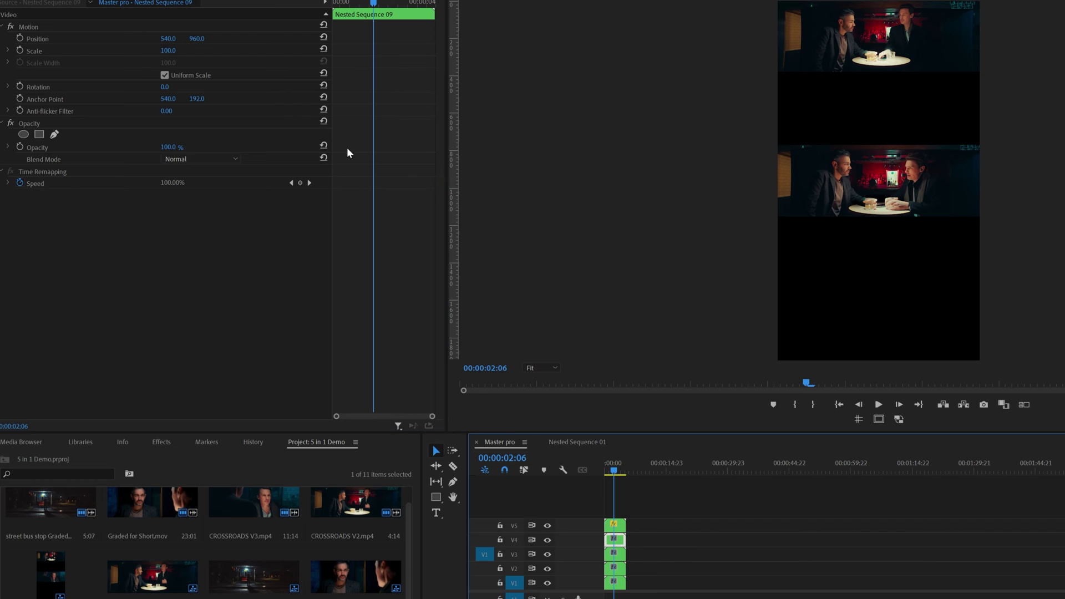
pyautogui.moveTo(198, 39); pyautogui.dragTo(244, 38)
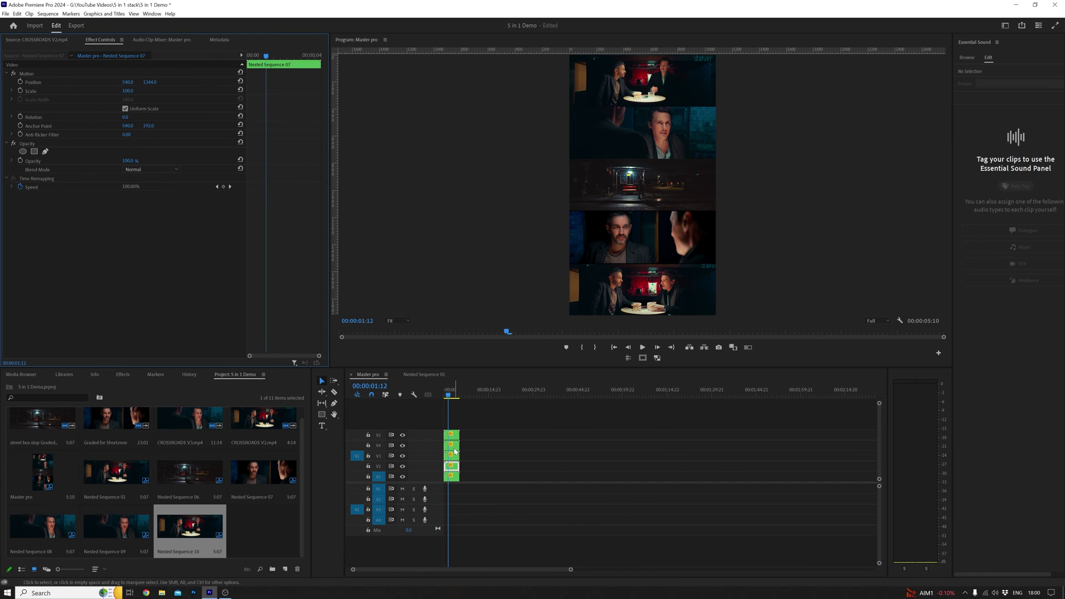
pyautogui.click(613, 531)
pyautogui.moveTo(151, 83); pyautogui.dragTo(149, 83)
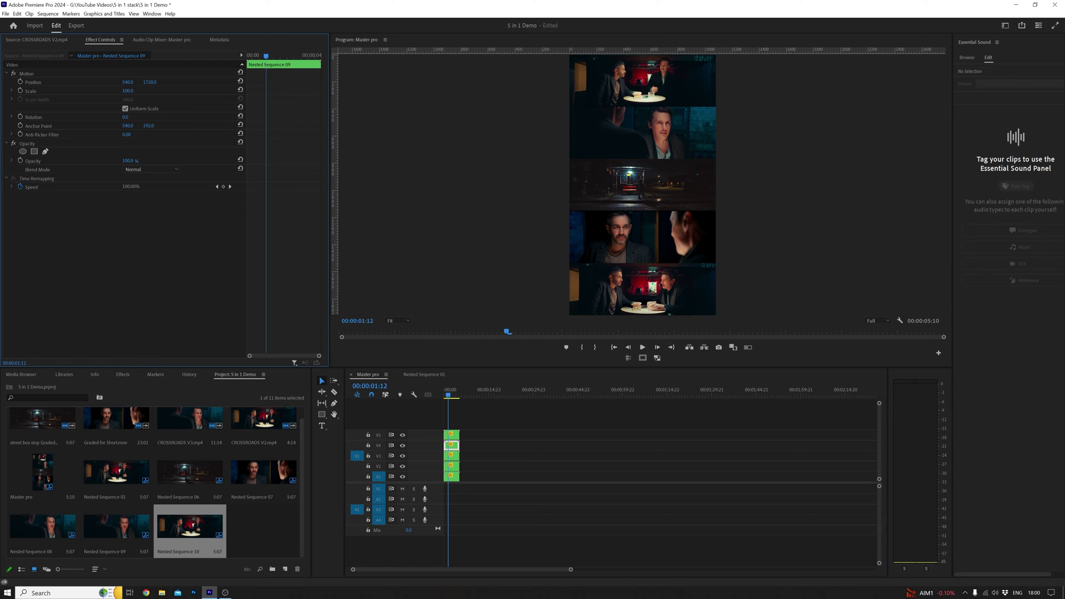
pyautogui.click(546, 464)
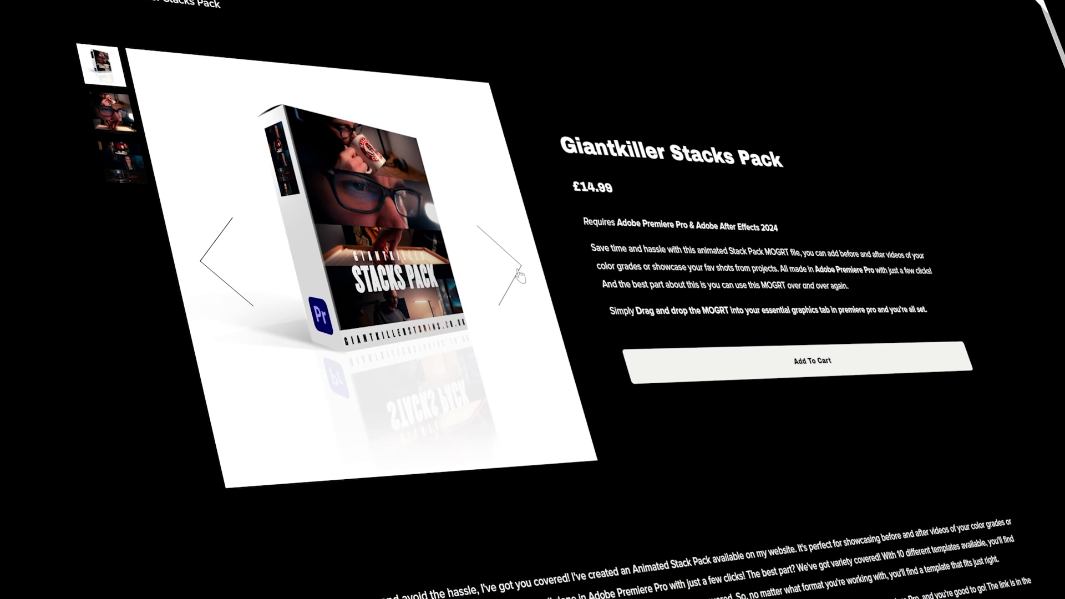
# - Advance the Giantkiller Stacks Pack product carousel to its next image
pyautogui.click(509, 274)
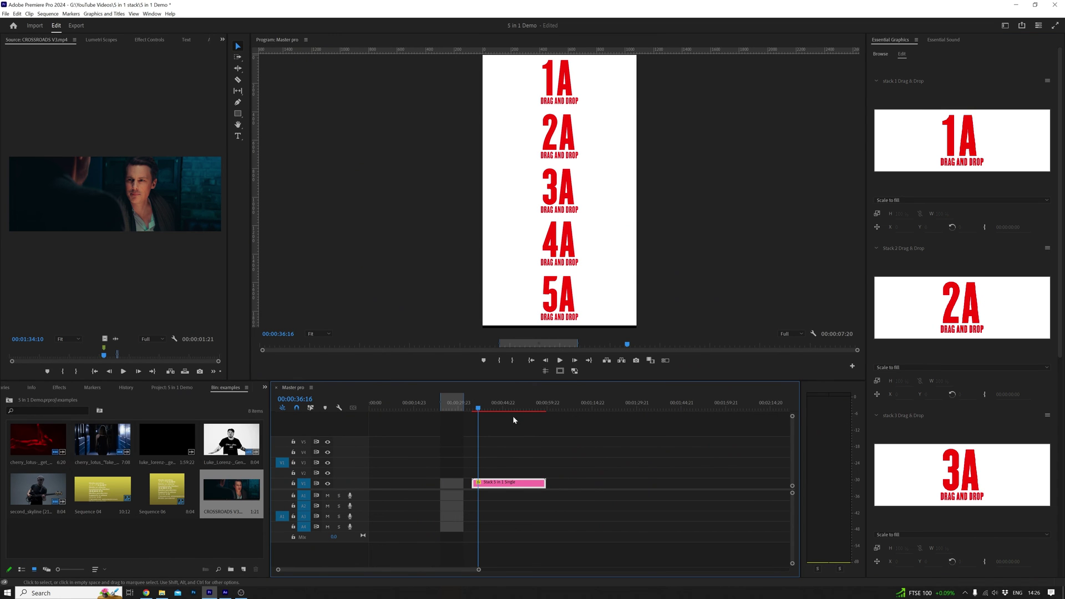
# - Fill the 1A band with the first music-video clip and import the twelve stack .mogrt templates, overwriting Split Screen ones
pyautogui.doubleClick(103, 441)
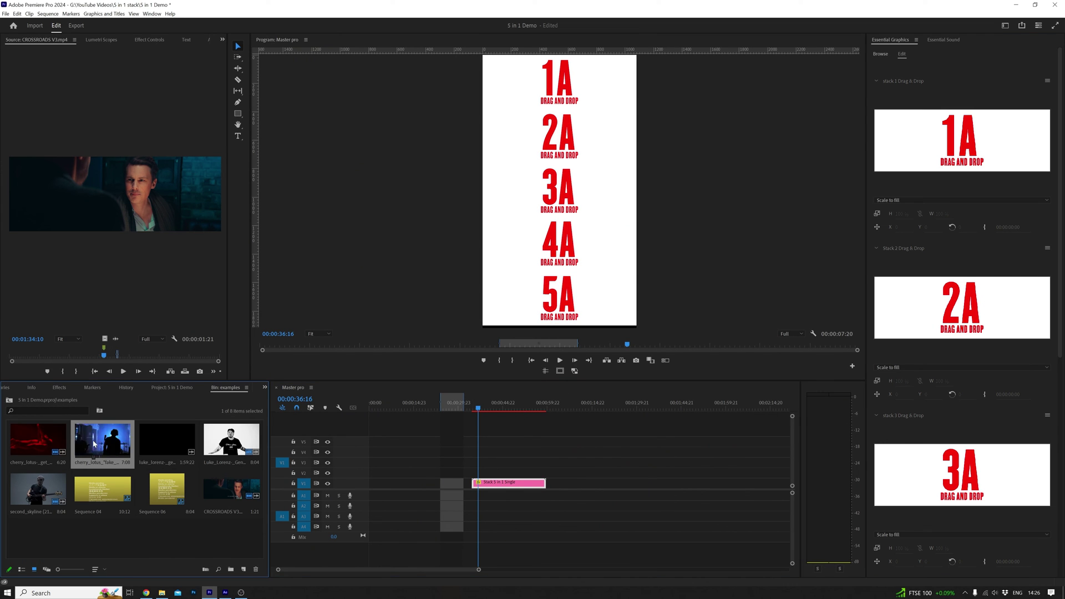
pyautogui.moveTo(367, 294); pyautogui.dragTo(929, 155)
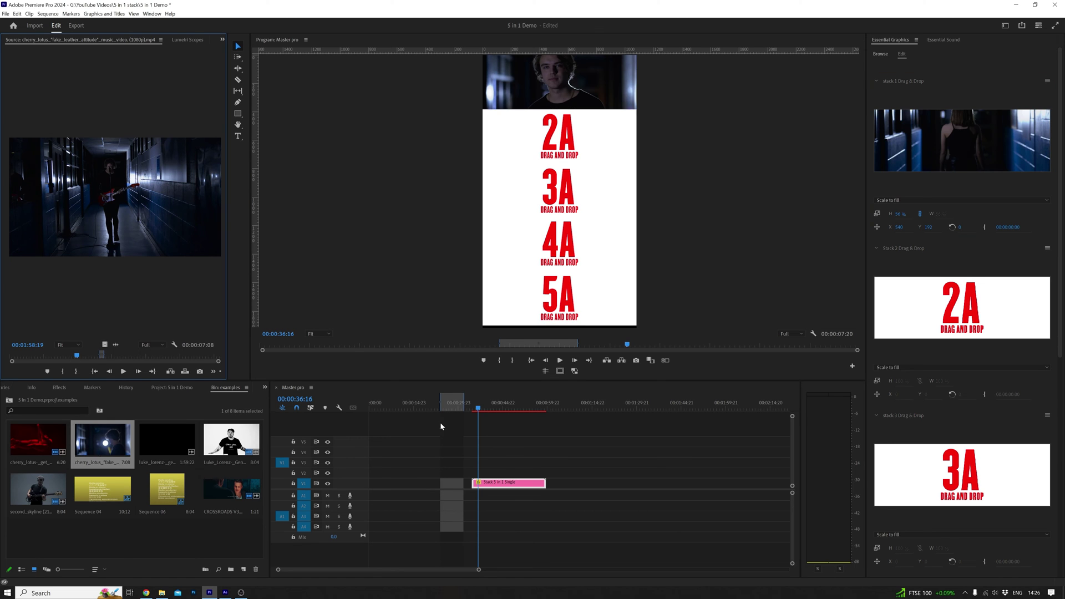
pyautogui.doubleClick(230, 440)
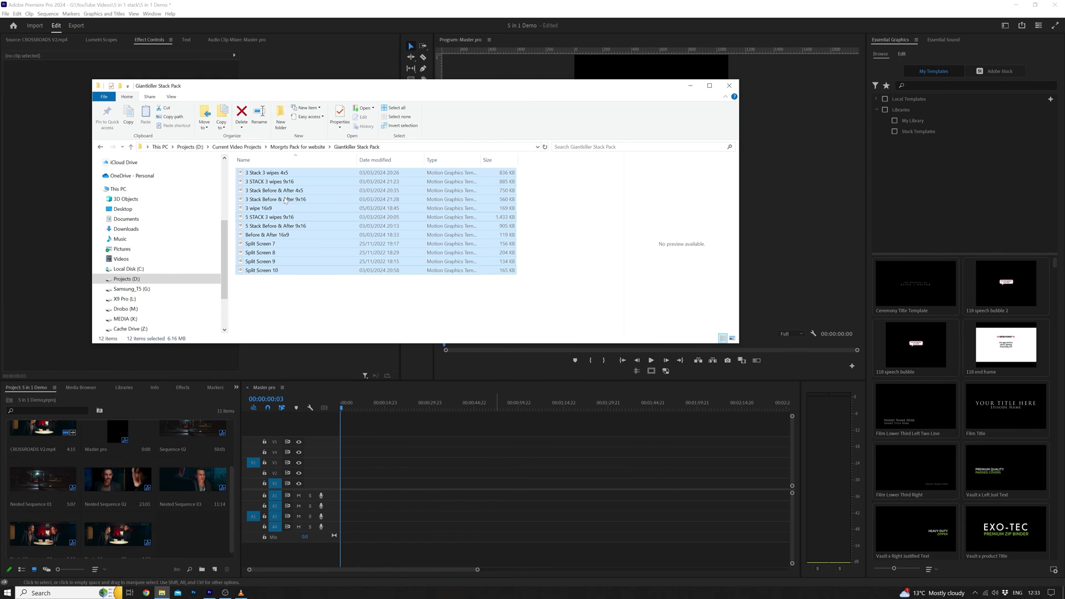
pyautogui.moveTo(275, 176); pyautogui.dragTo(953, 322)
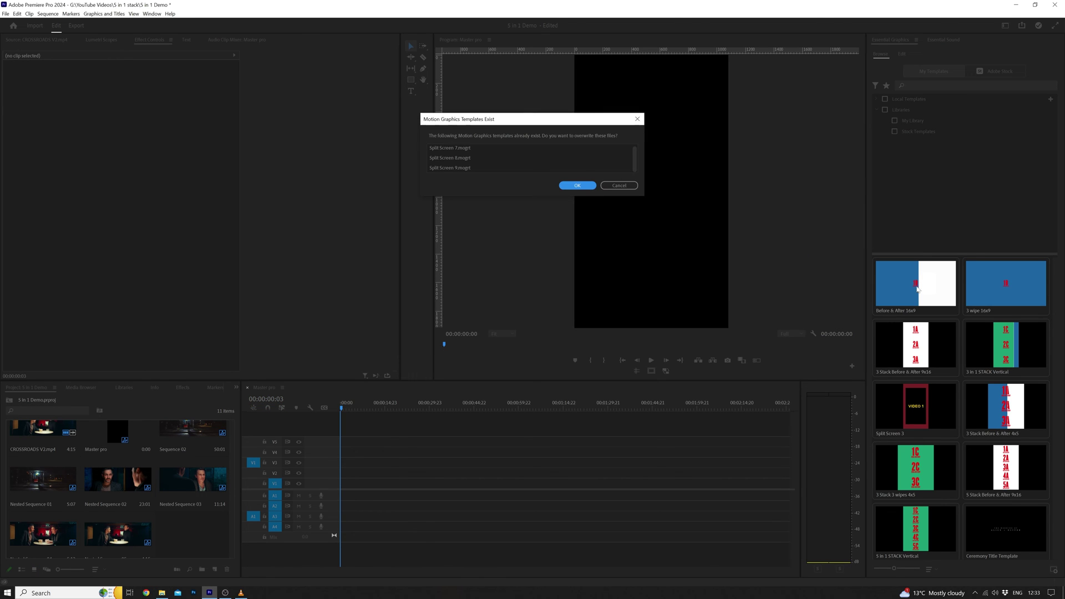
pyautogui.click(582, 183)
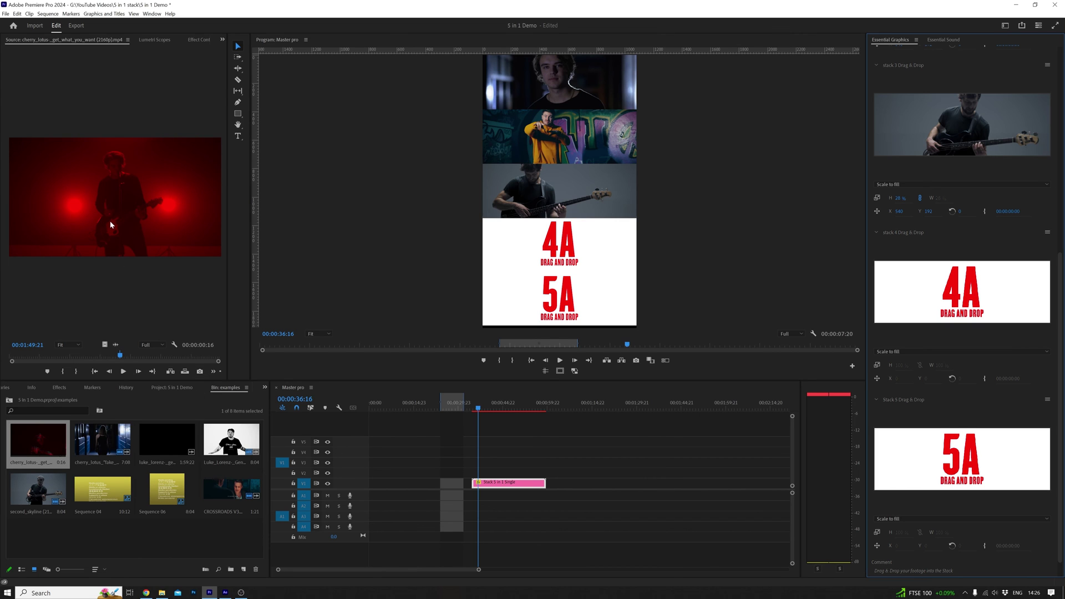
# - Place the red-lit clip into the fourth stack band, then load the blue corridor clip and find a usable moment
pyautogui.moveTo(103, 345); pyautogui.dragTo(962, 289)
pyautogui.click(108, 441)
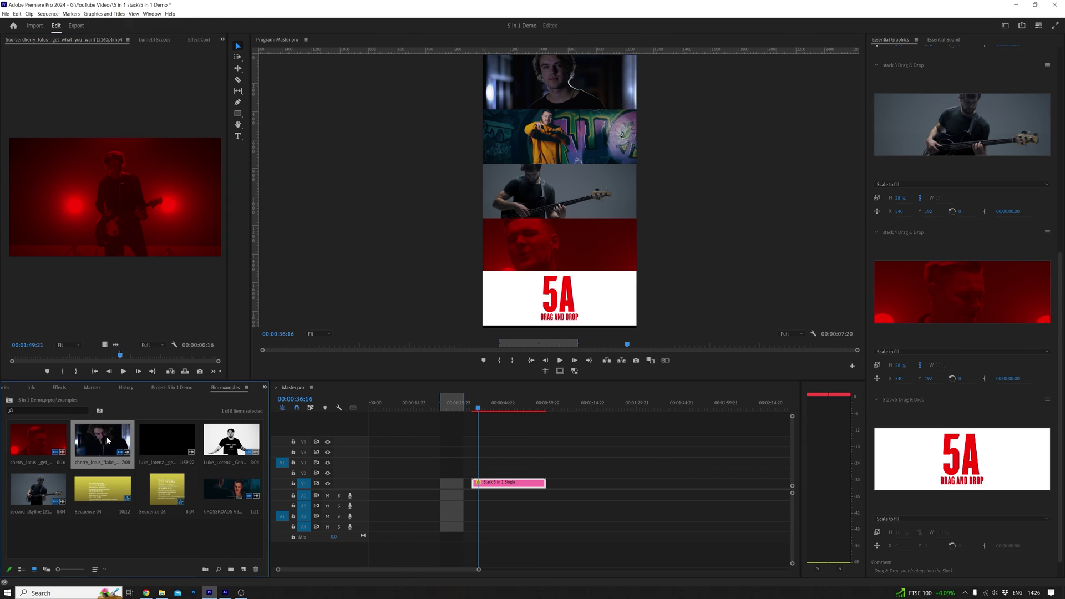
pyautogui.doubleClick(108, 441)
pyautogui.moveTo(133, 357); pyautogui.dragTo(164, 360)
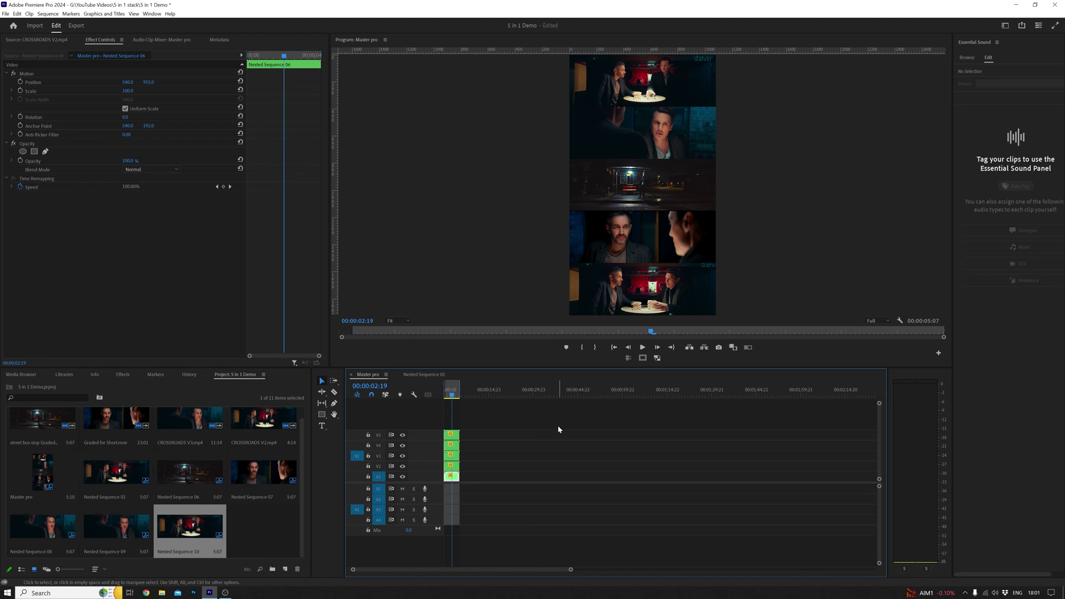
# - Open Master pro in the Export workspace with Ctrl+M, showing H.264 output at 1080x1920
pyautogui.hotkey('ctrl', 'm')
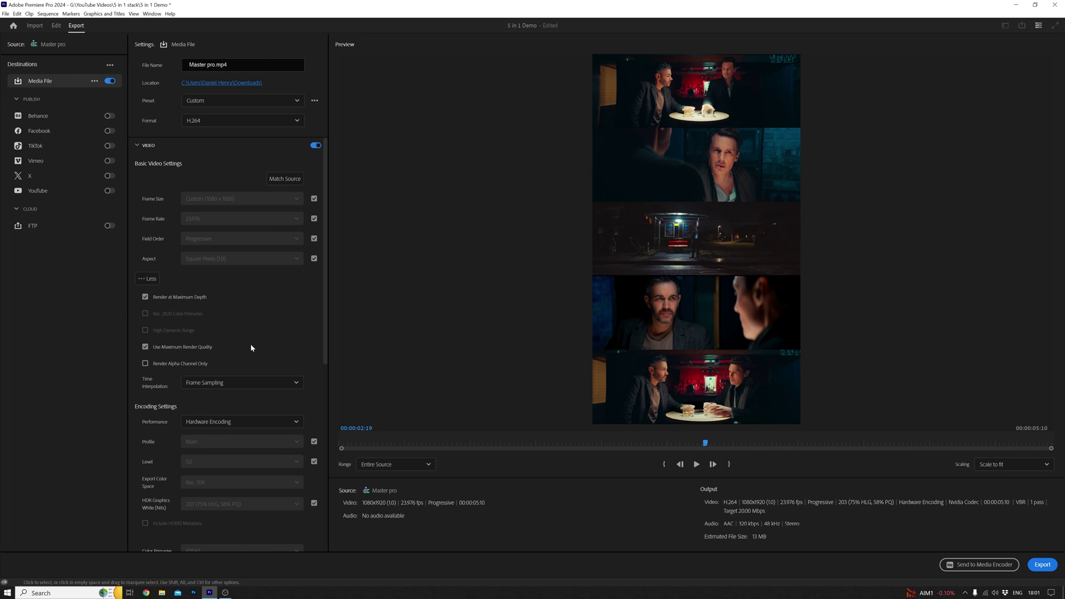
# - Review the H.264 encoding settings: hardware encoding, VBR 1 pass, 20 Mbps target bitrate
pyautogui.scroll(-5, 286, 347)
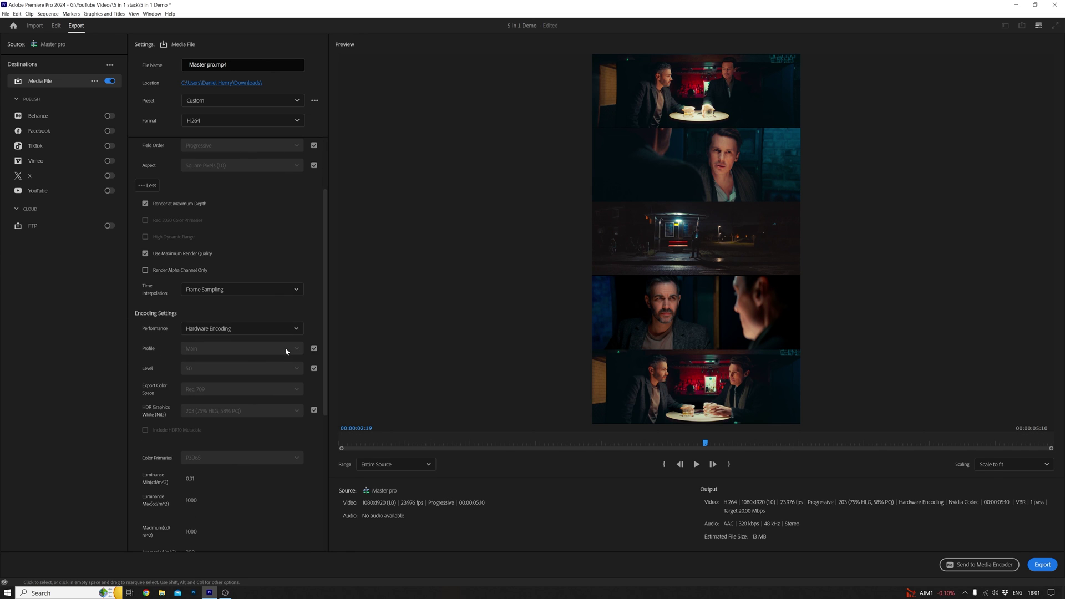
pyautogui.scroll(-10, 285, 347)
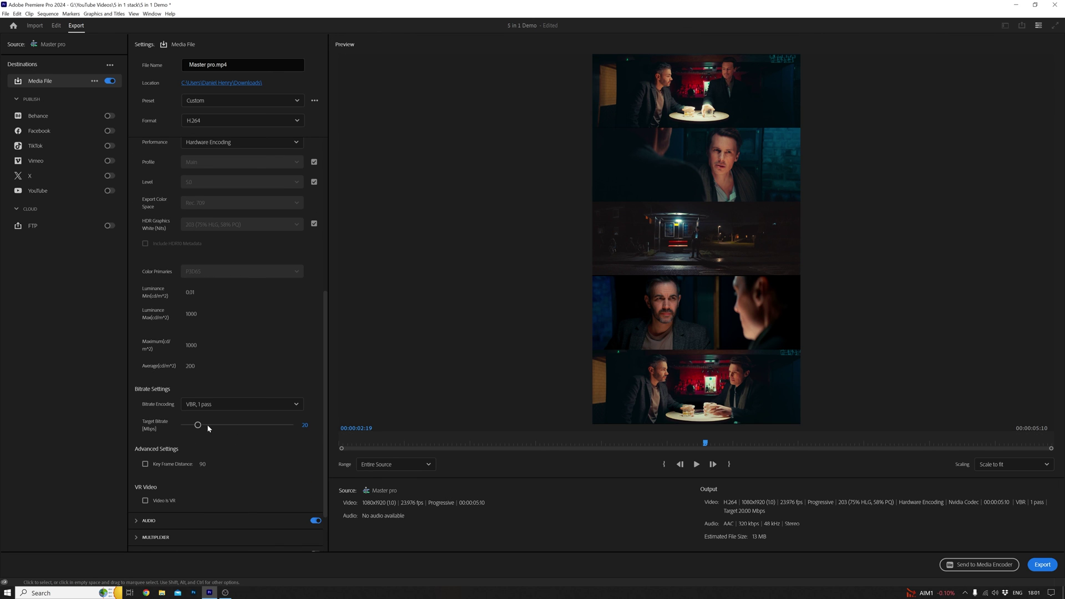